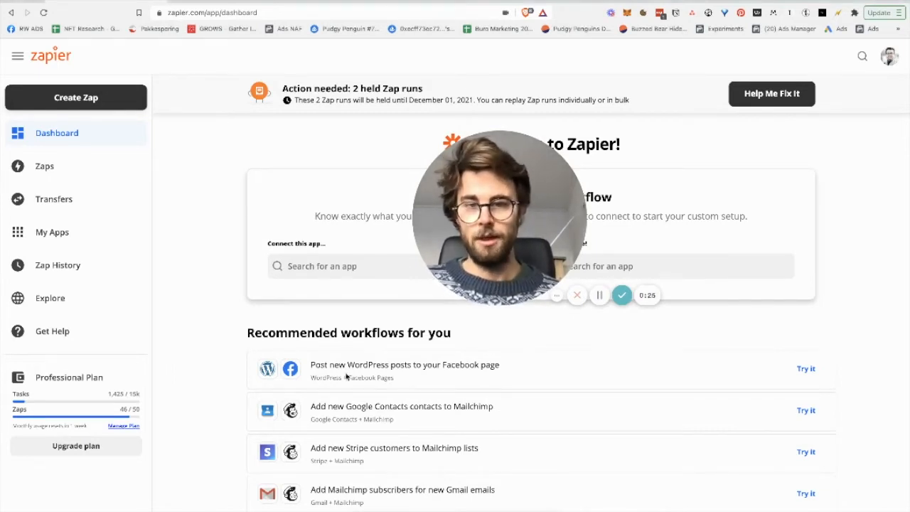
left_click_drag(459, 225, 51, 456)
left_click(64, 506)
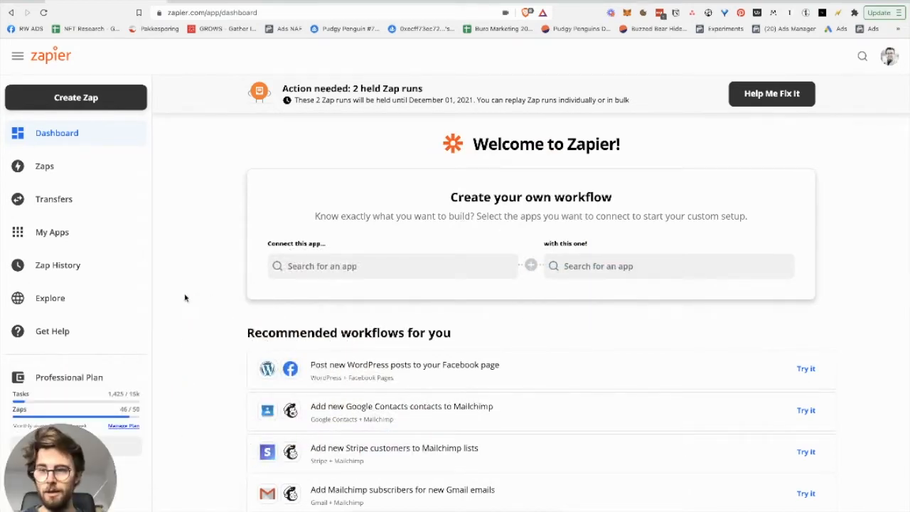
Step: Create a new Zap that uses Revue as the trigger app and New Subscriber as the trigger event
left_click(100, 104)
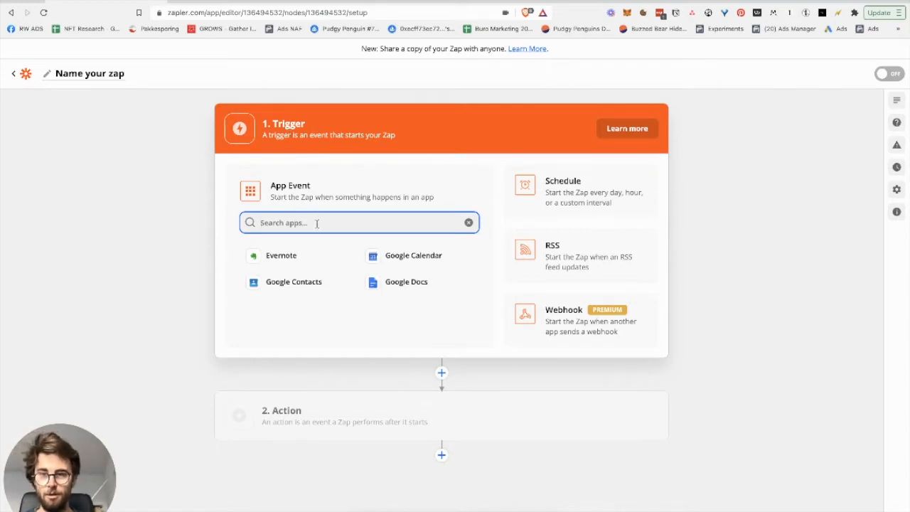
type("revue")
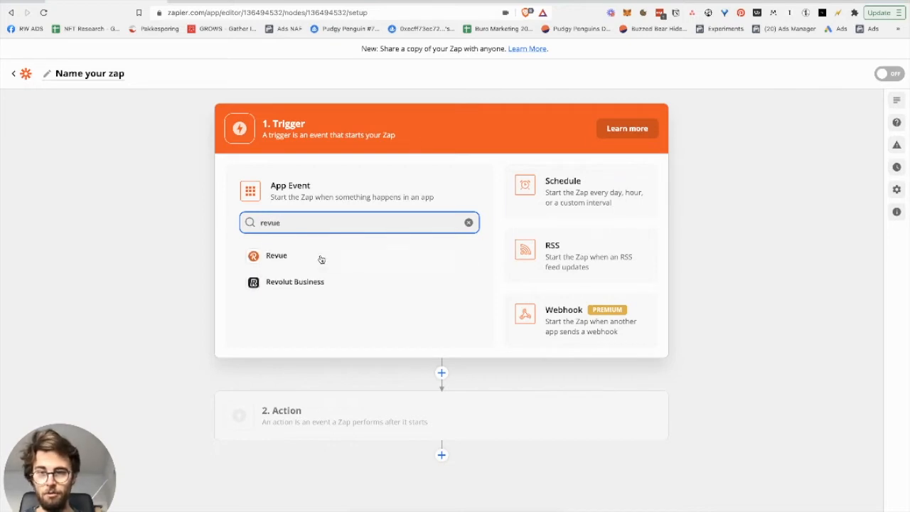
left_click(296, 259)
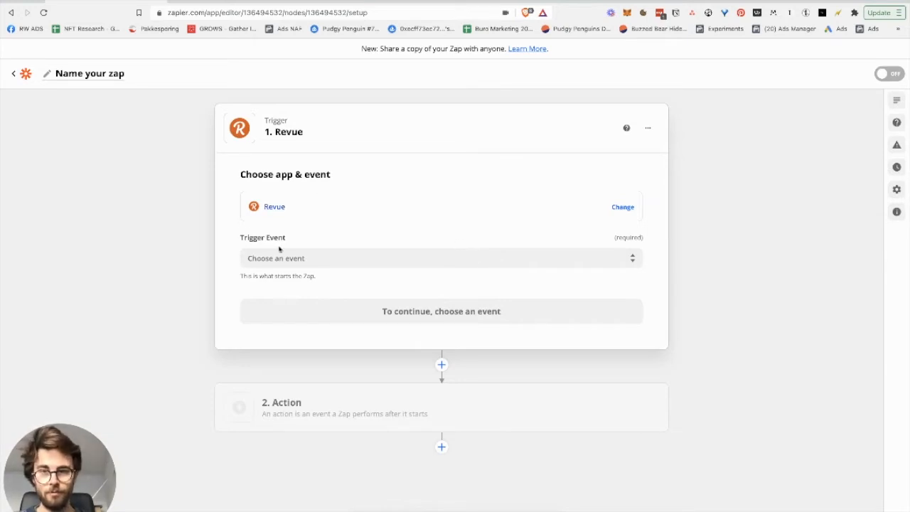
left_click(361, 255)
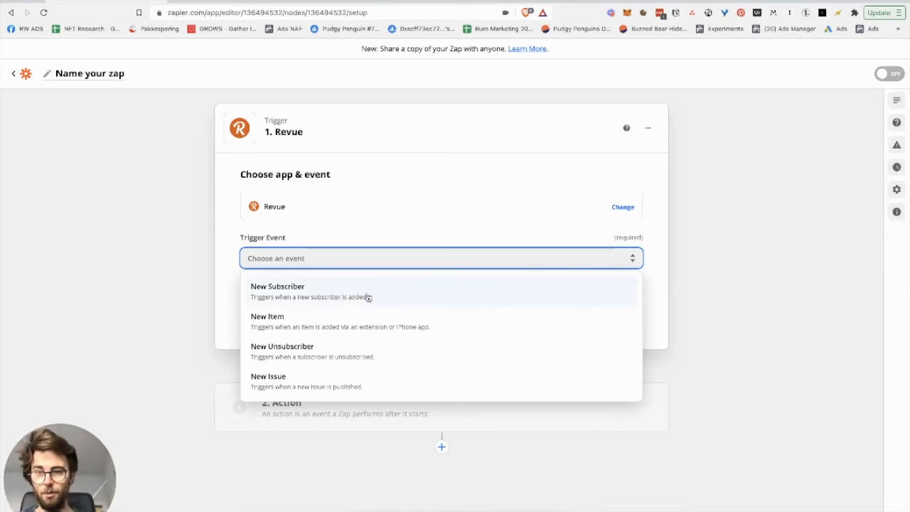
left_click(310, 292)
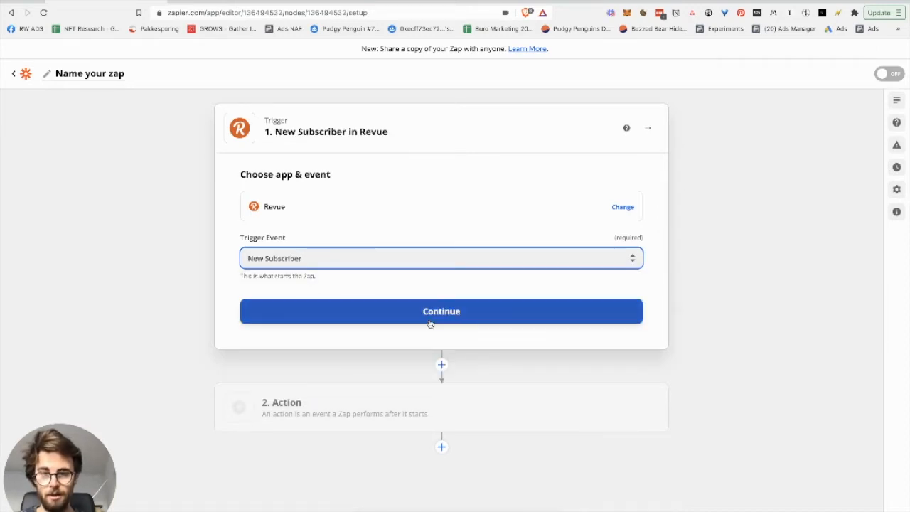
left_click(391, 310)
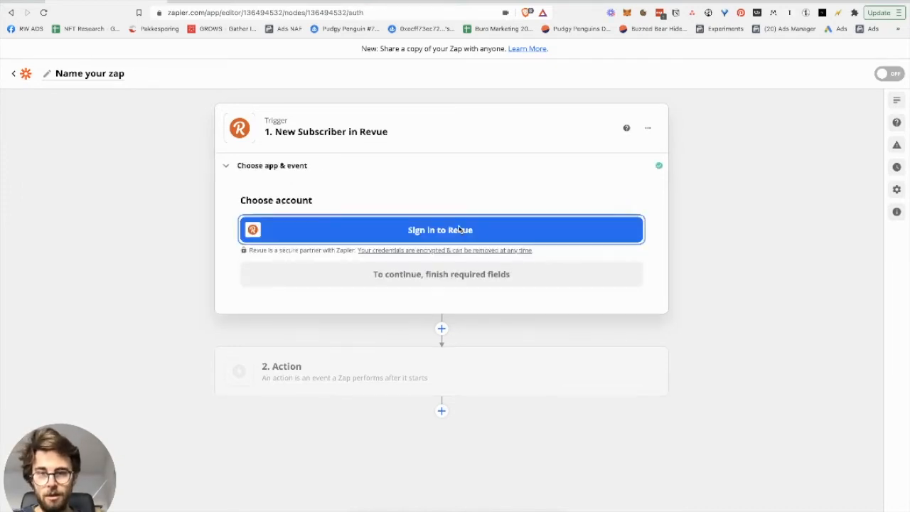
Step: Start signing in to Revue for the trigger, narrow the authorization window, and load getrevue.co in a new browser window
left_click(459, 229)
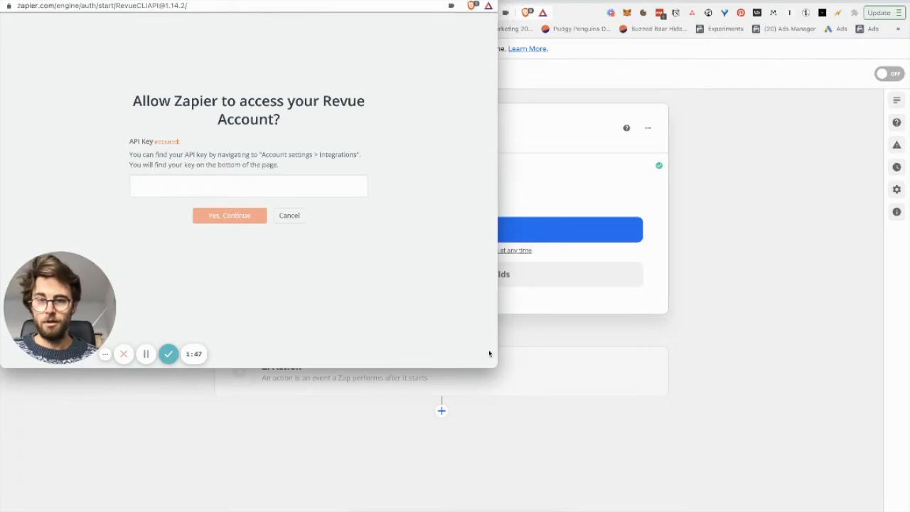
left_click_drag(495, 366, 292, 413)
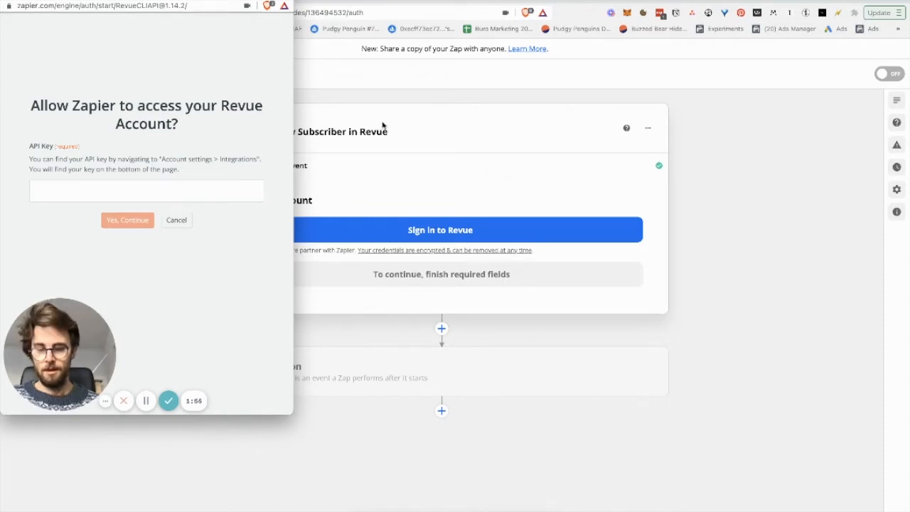
key("super+n")
key("ctrl+alt+Right")
type("revue a")
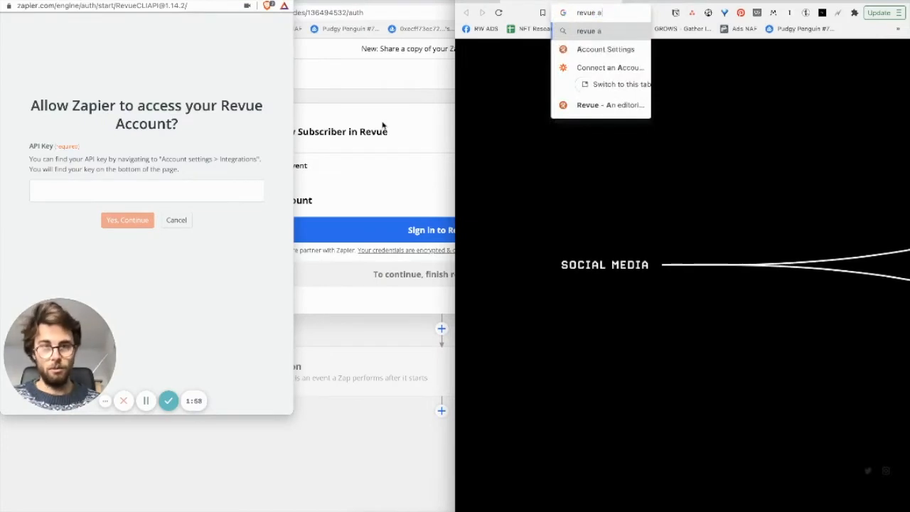
key("super+a")
type("getre")
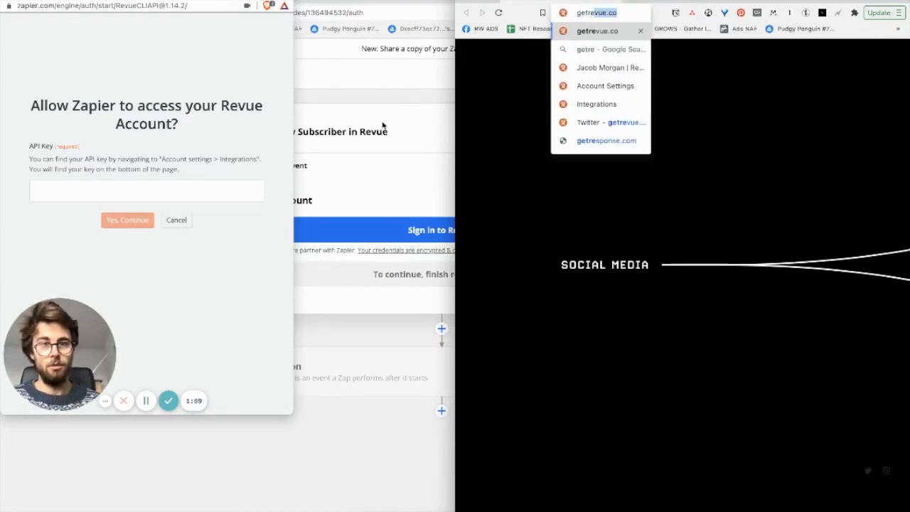
key("Return")
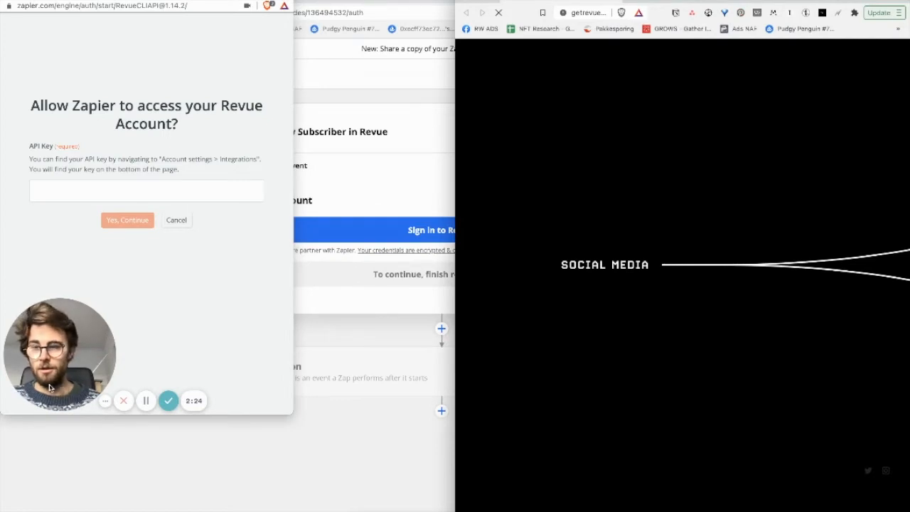
mouse_move(54, 337)
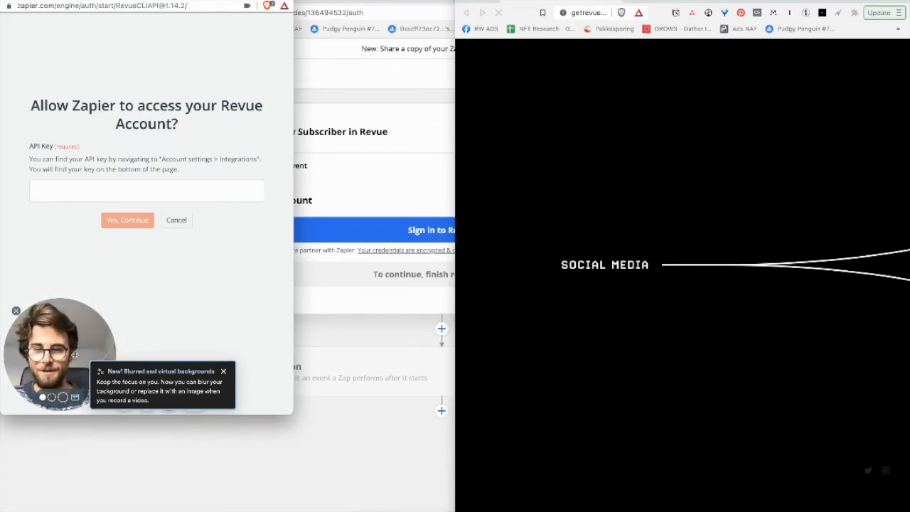
left_click(106, 189)
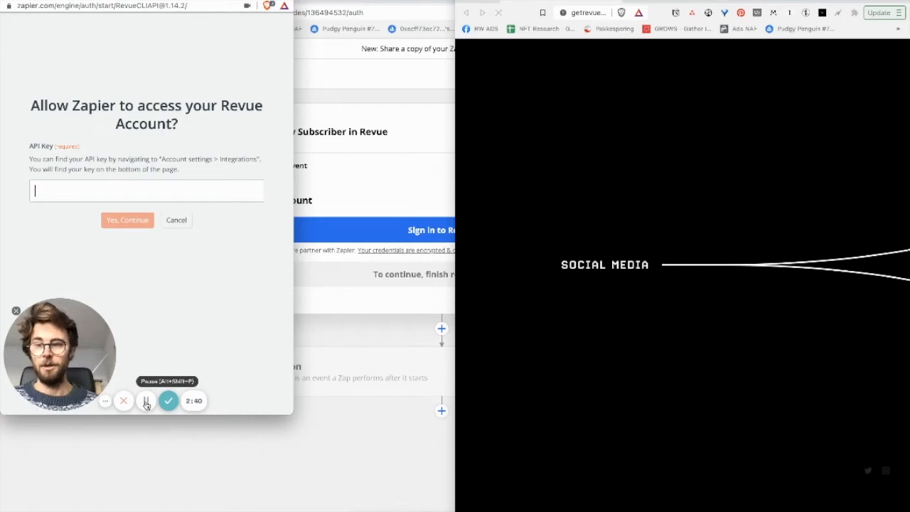
left_click(146, 402)
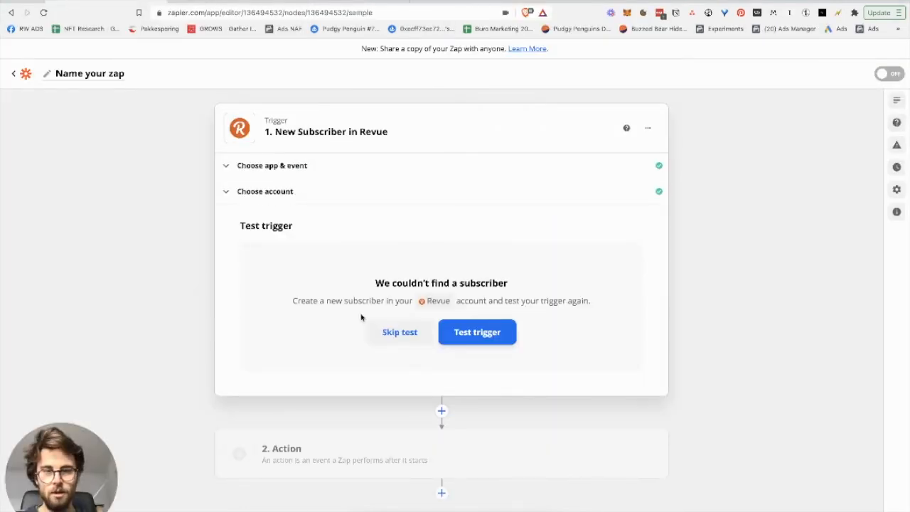
Step: Recheck the trigger's app, event and connected Revue account, and run the trigger test
left_click(288, 169)
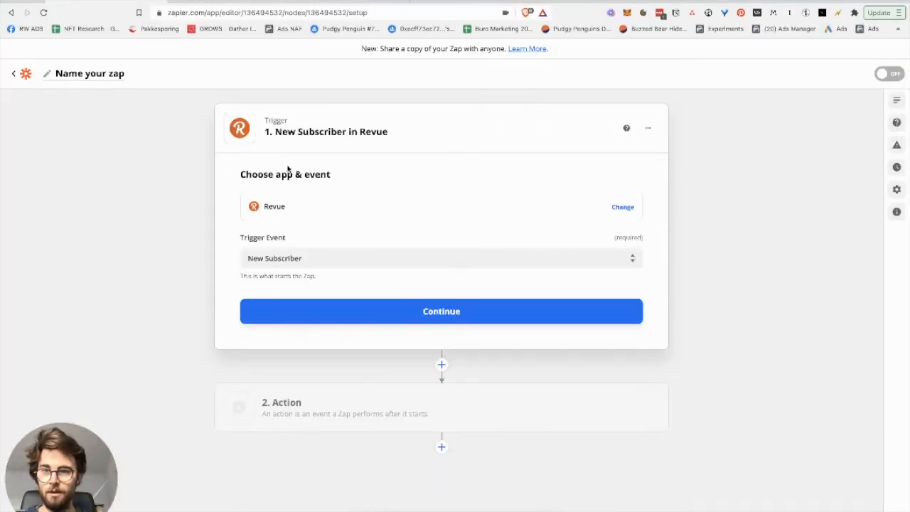
left_click(285, 211)
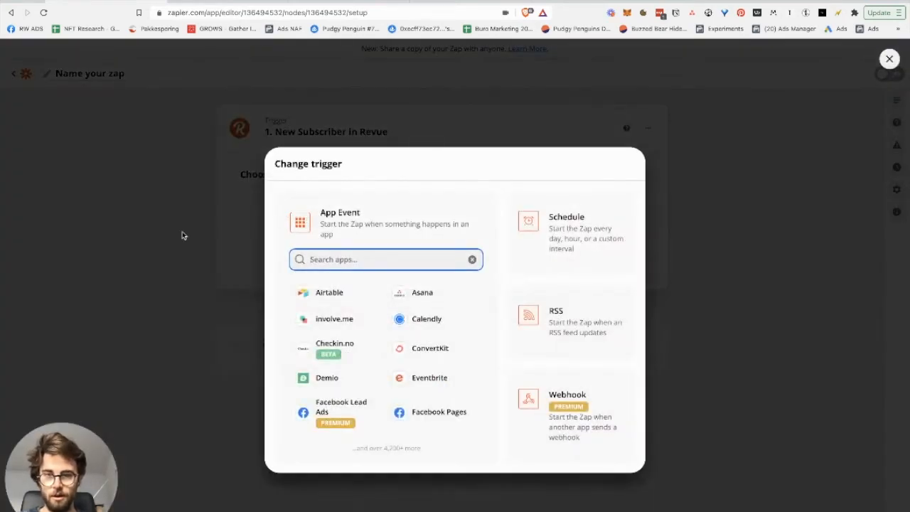
left_click(182, 232)
left_click(347, 312)
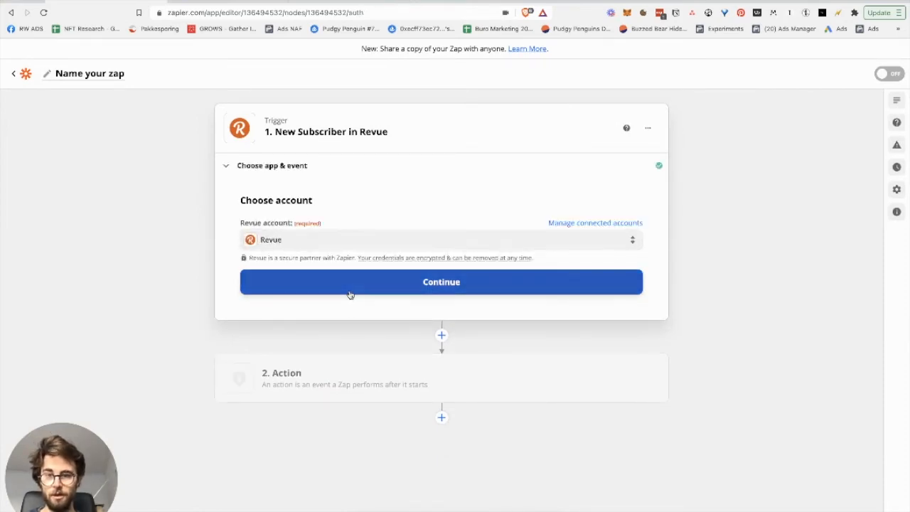
left_click(350, 293)
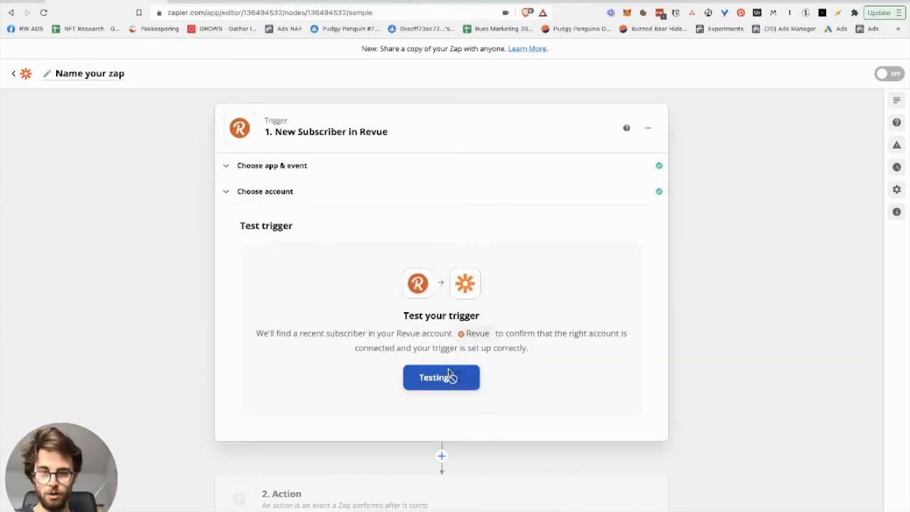
left_click(448, 373)
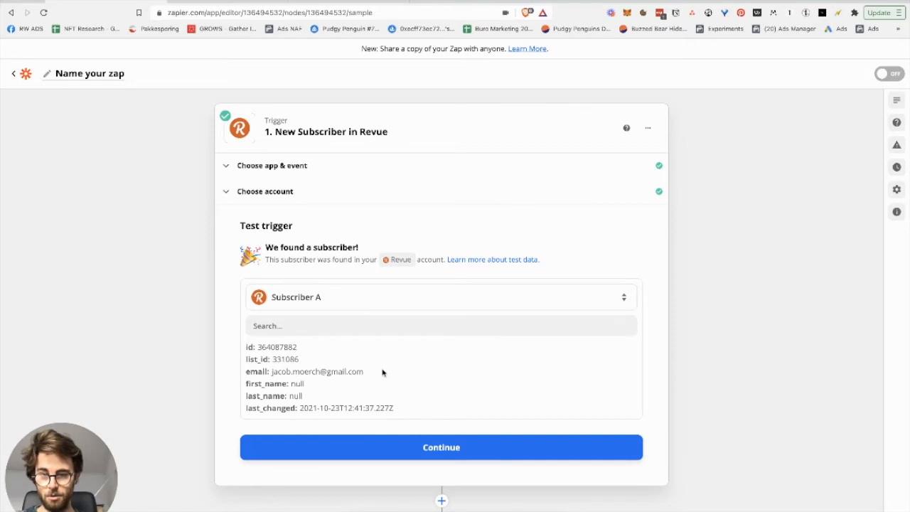
Step: Review the sample subscriber's email field and the Revue newsletter's profile page, and accept Subscriber A as the trigger's test data
left_click_drag(382, 371, 219, 372)
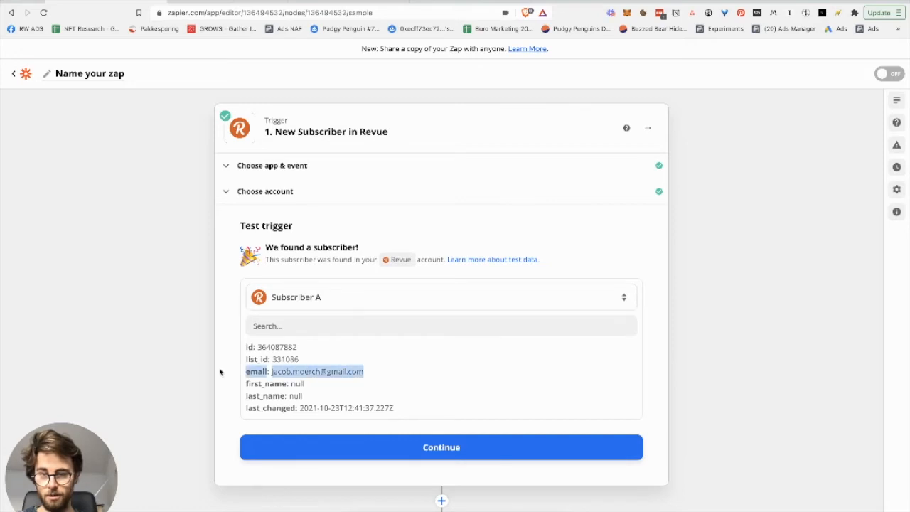
left_click(386, 380)
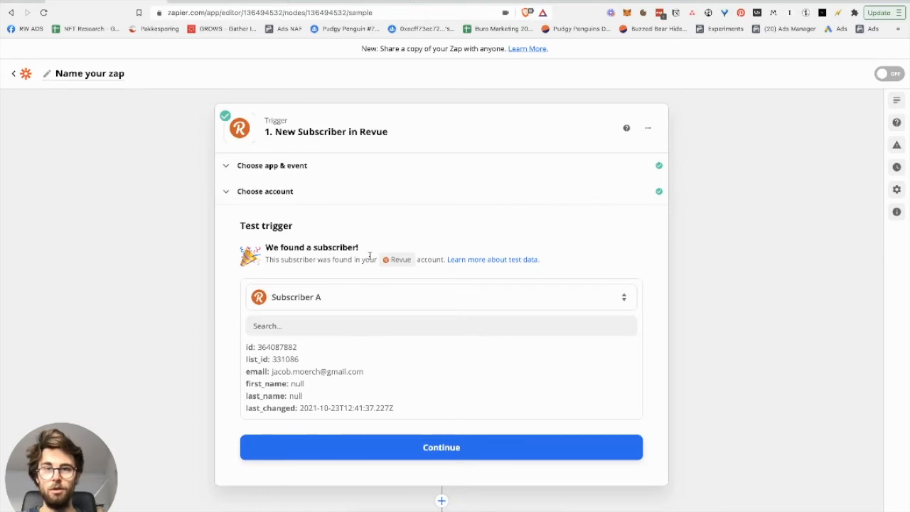
left_click(451, 1)
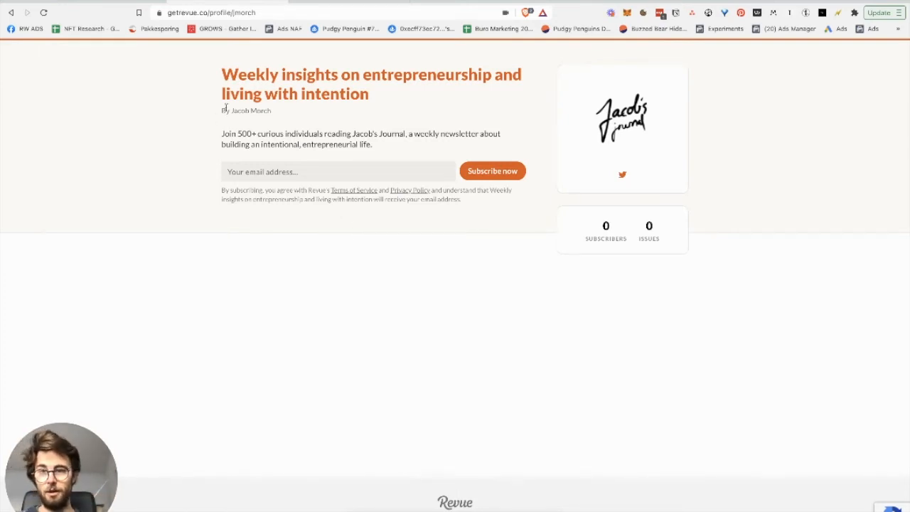
left_click(115, 4)
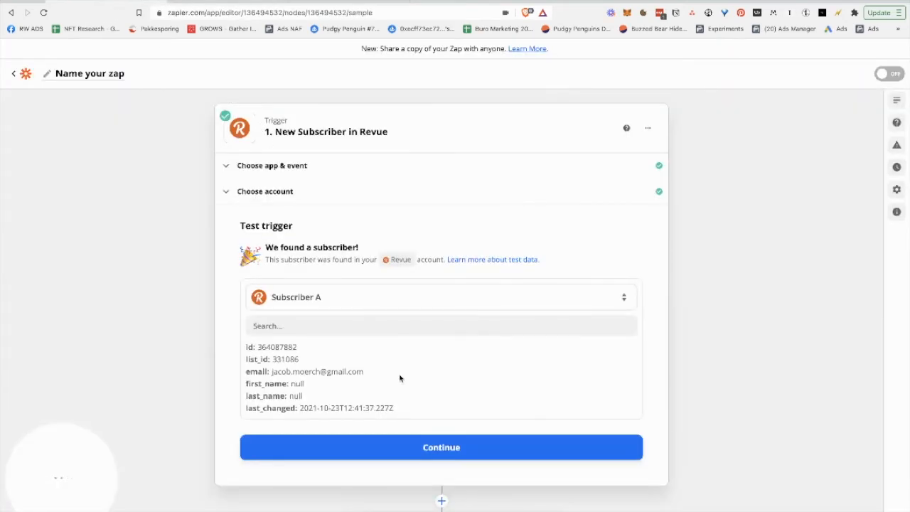
left_click(450, 450)
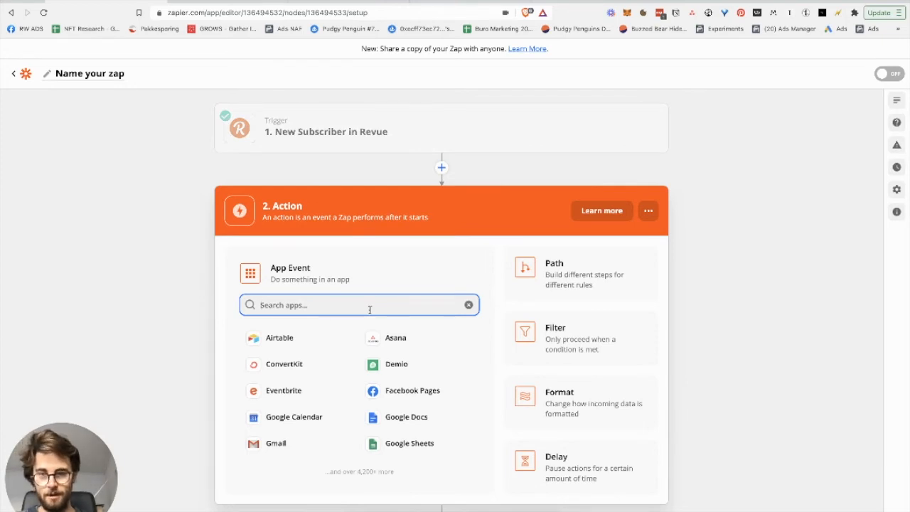
Step: Search the action step's available apps for "mail"
type("revu")
key("super+a")
key("BackSpace")
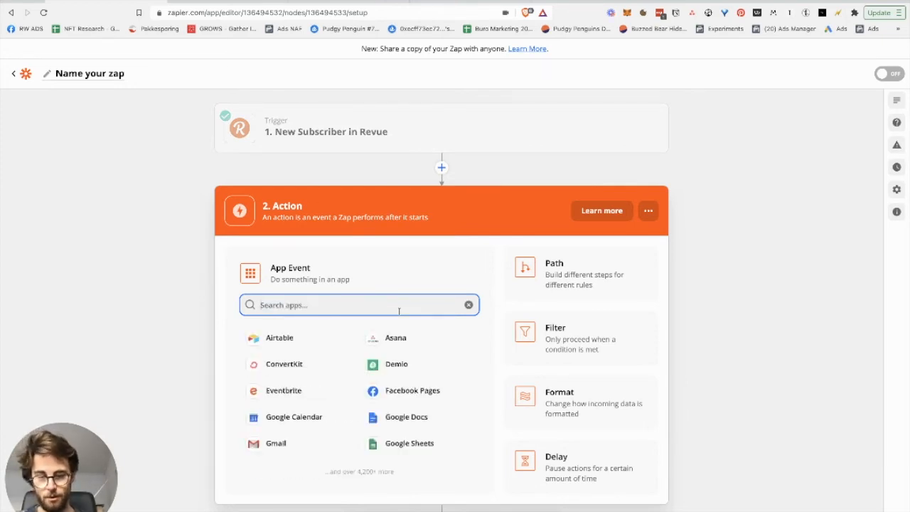
type("mail")
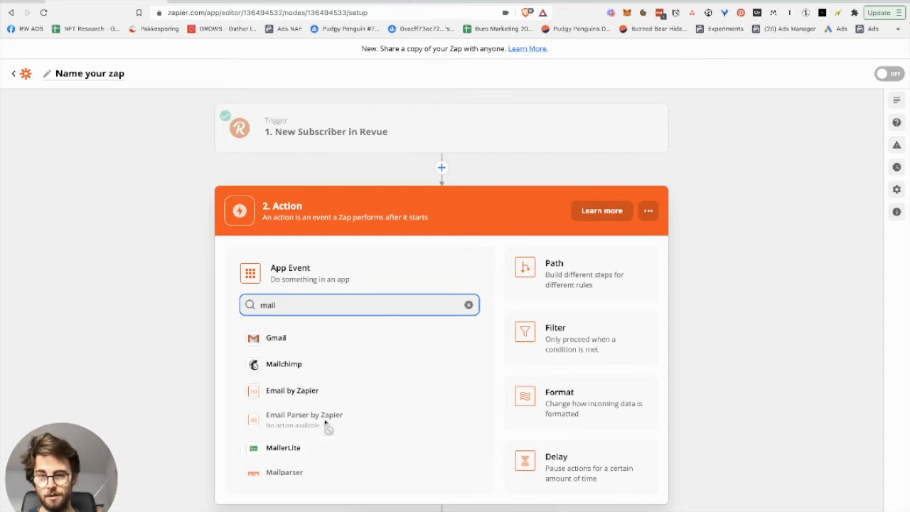
Step: Set the action step to use Revue with the Add Subscriber event
key("ctrl+a")
type("revu")
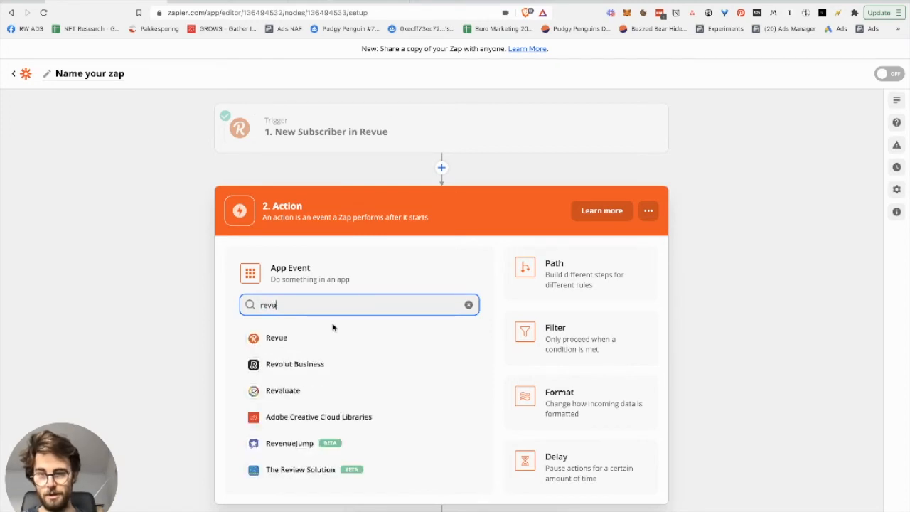
left_click(322, 337)
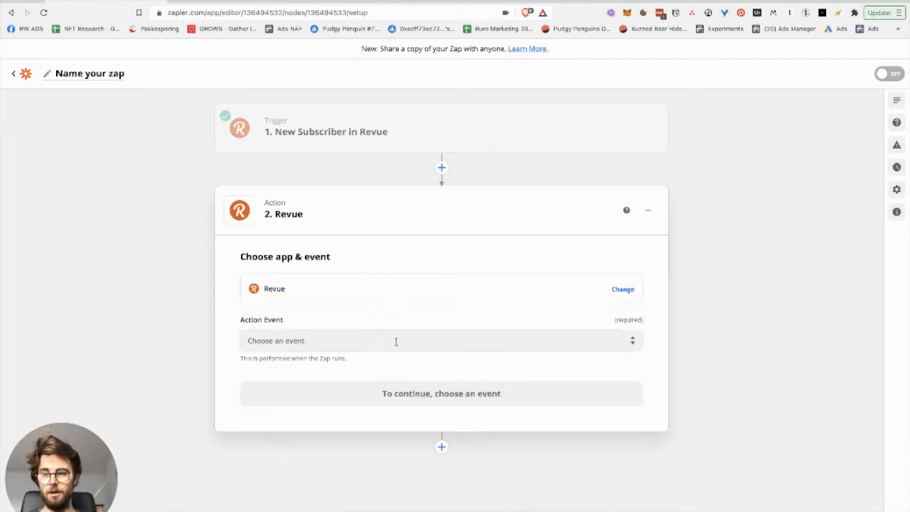
left_click(422, 342)
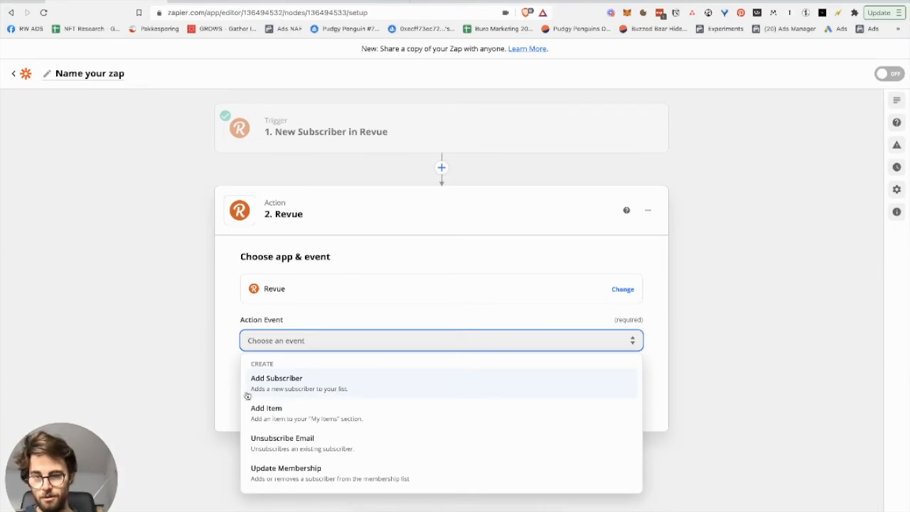
left_click(358, 388)
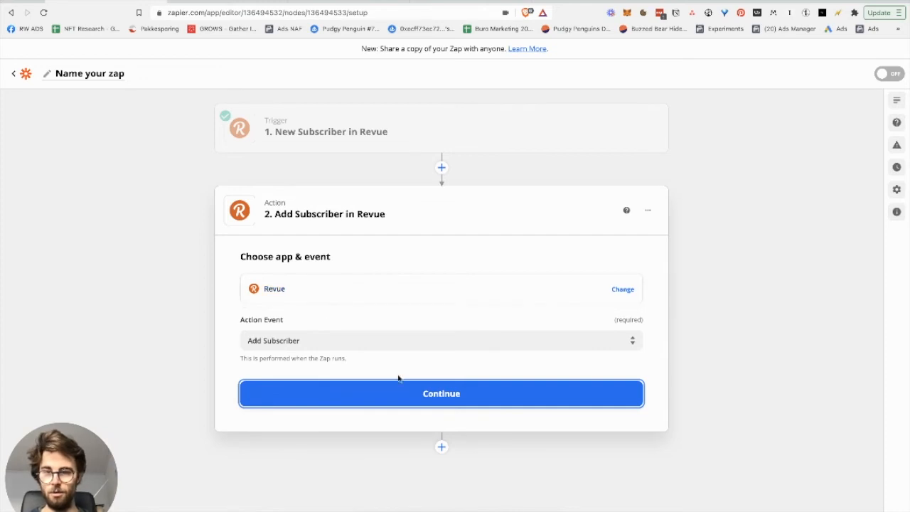
left_click(434, 392)
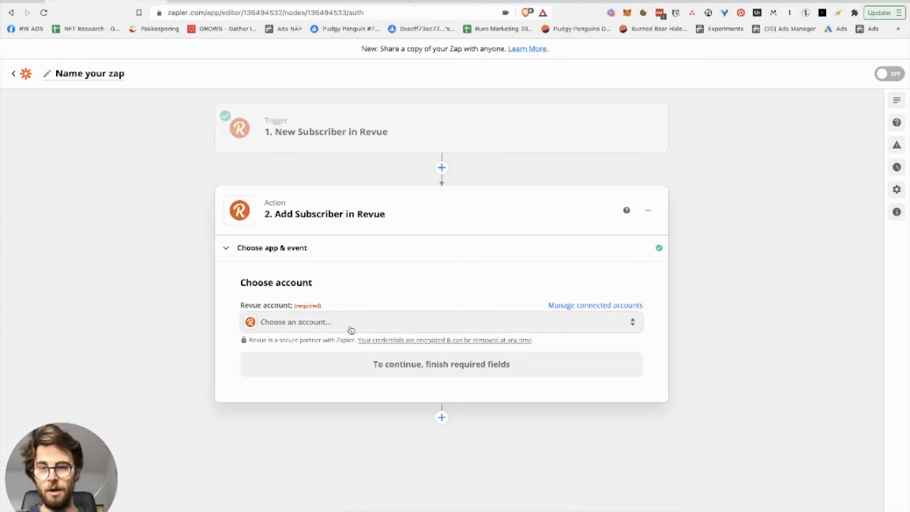
Step: Select the existing Revue connection as the account for the Add Subscriber action
left_click(441, 327)
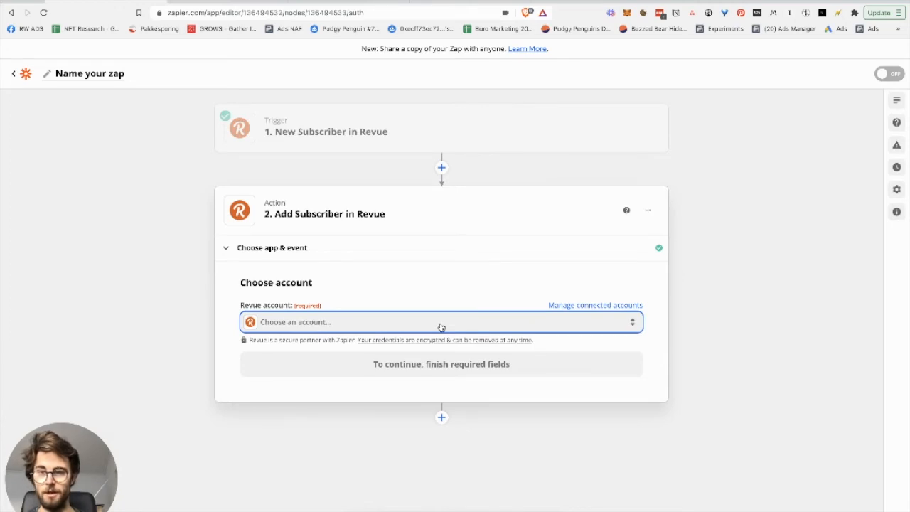
left_click(440, 327)
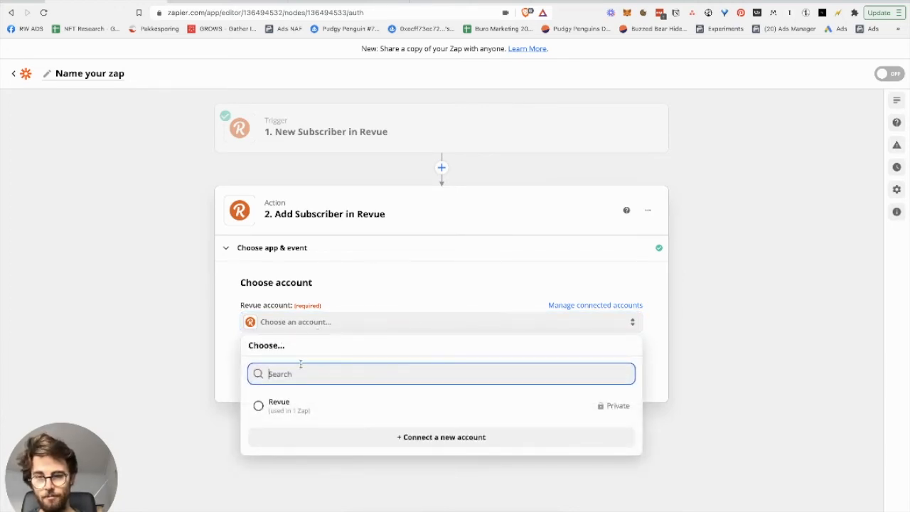
left_click(296, 408)
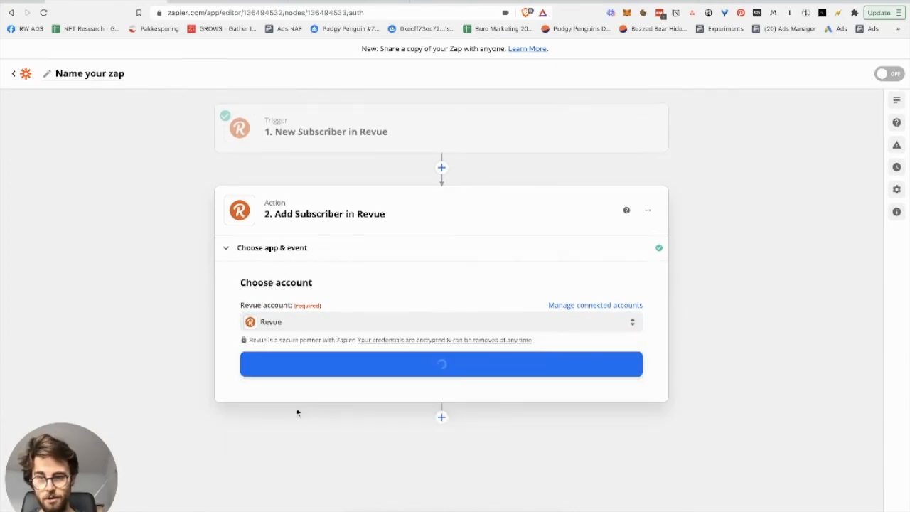
Step: Confirm the Revue account and map the action's Email Address field to the trigger's Email value
left_click(305, 371)
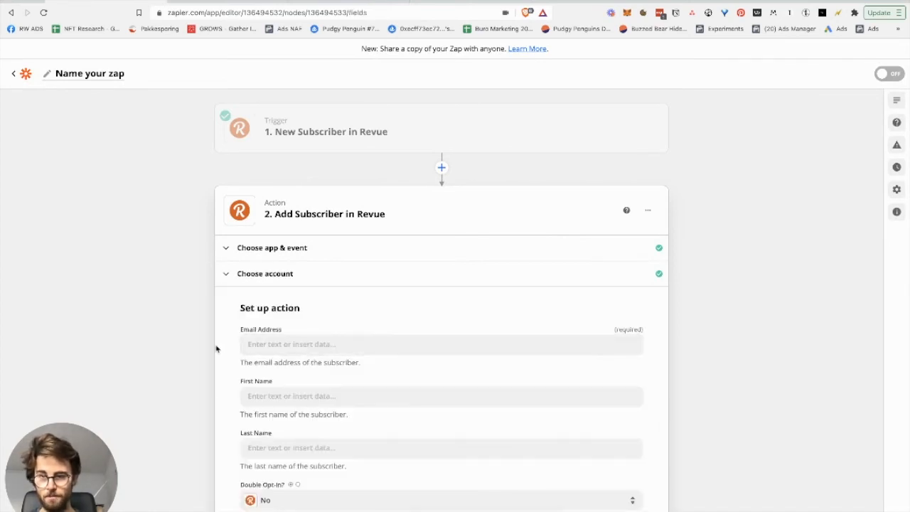
scroll(216, 348, "down", 2)
left_click(329, 262)
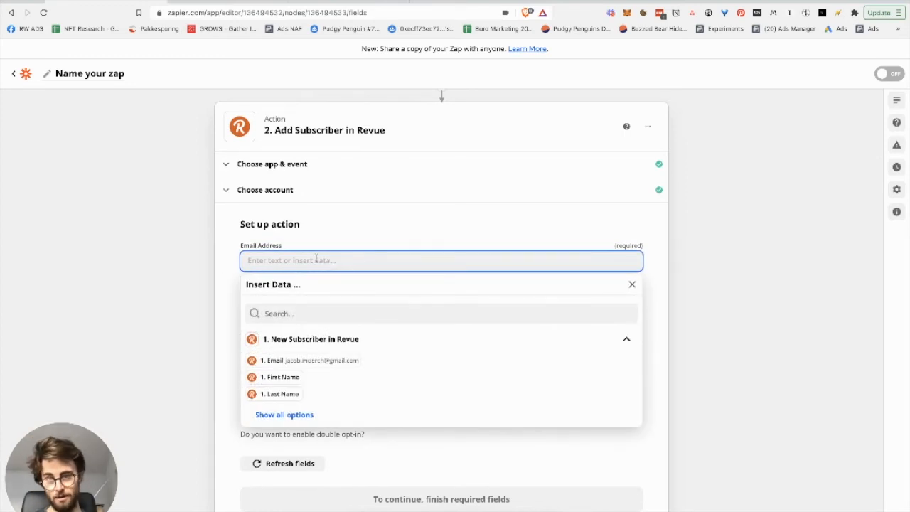
left_click(218, 266)
left_click(270, 250)
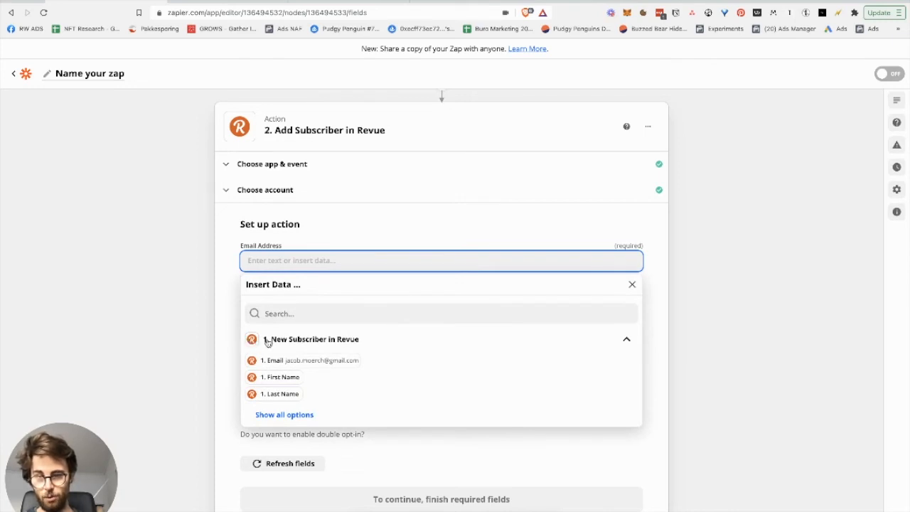
scroll(267, 342, "up", 2)
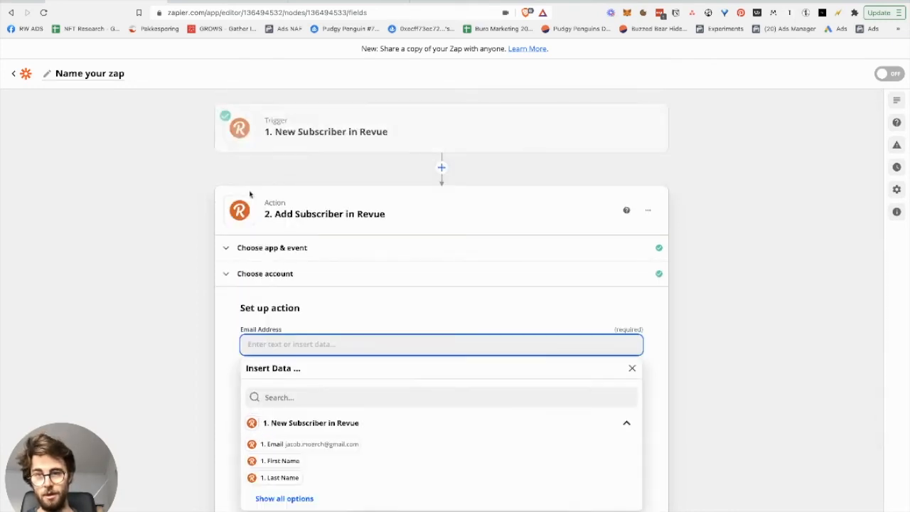
left_click(298, 444)
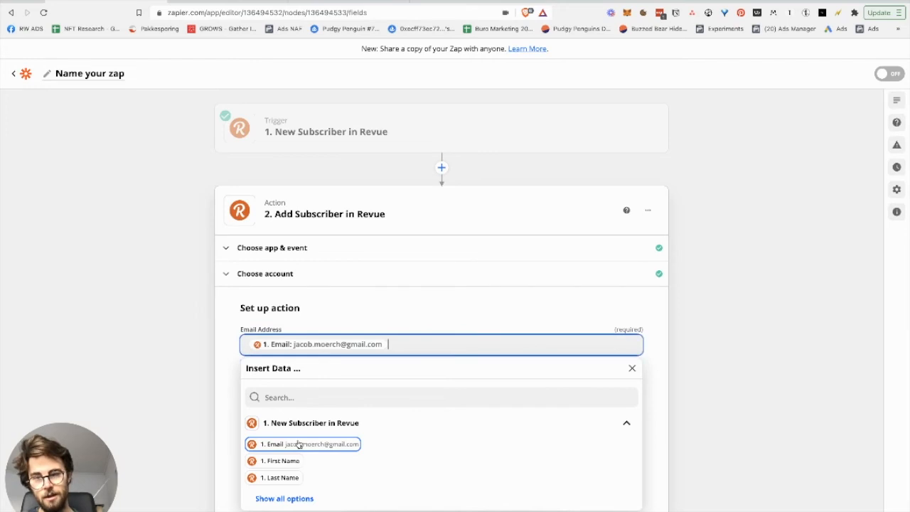
left_click(201, 372)
Step: Map both the First Name and Last Name fields of the Add Subscriber action to the trigger's First Name value
scroll(200, 372, "down", 1)
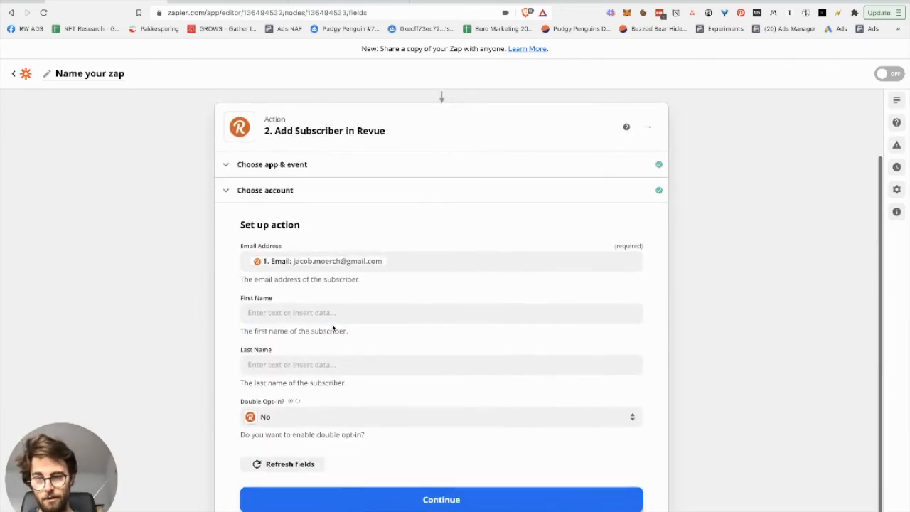
left_click(342, 316)
left_click(279, 429)
left_click(194, 357)
left_click(287, 362)
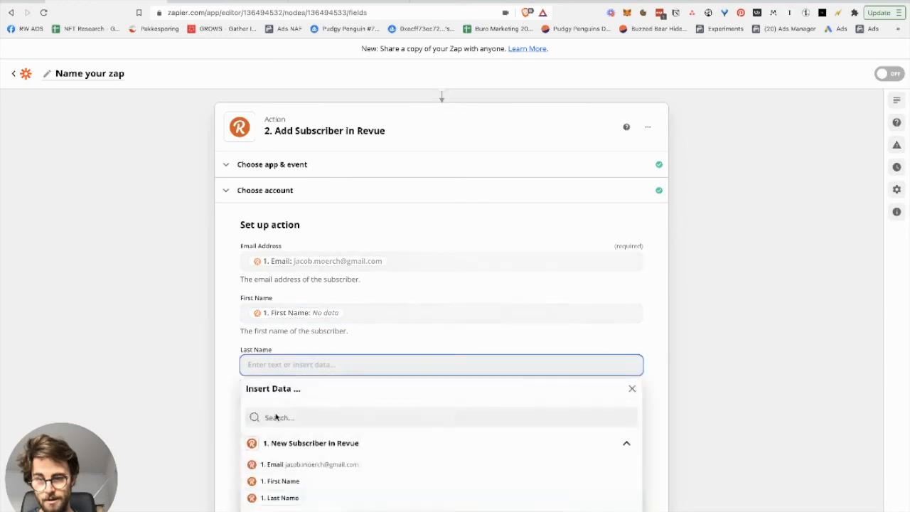
left_click(296, 482)
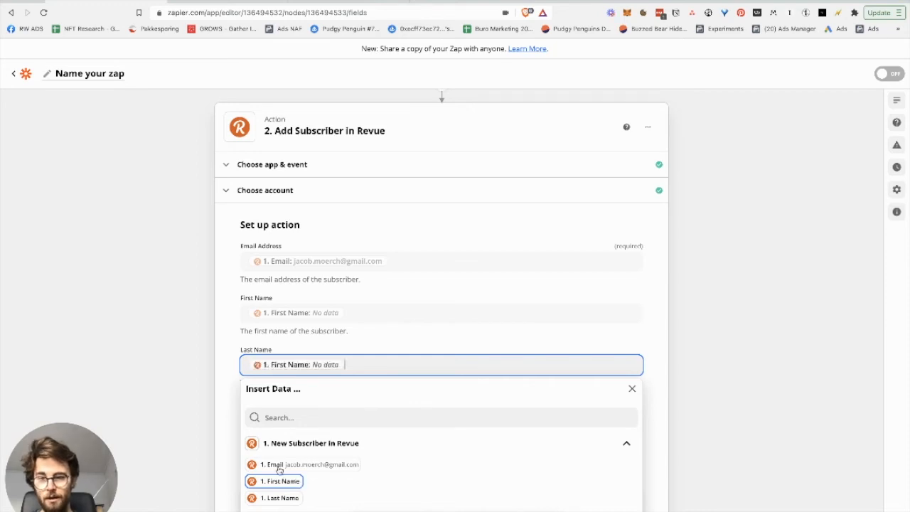
left_click(202, 424)
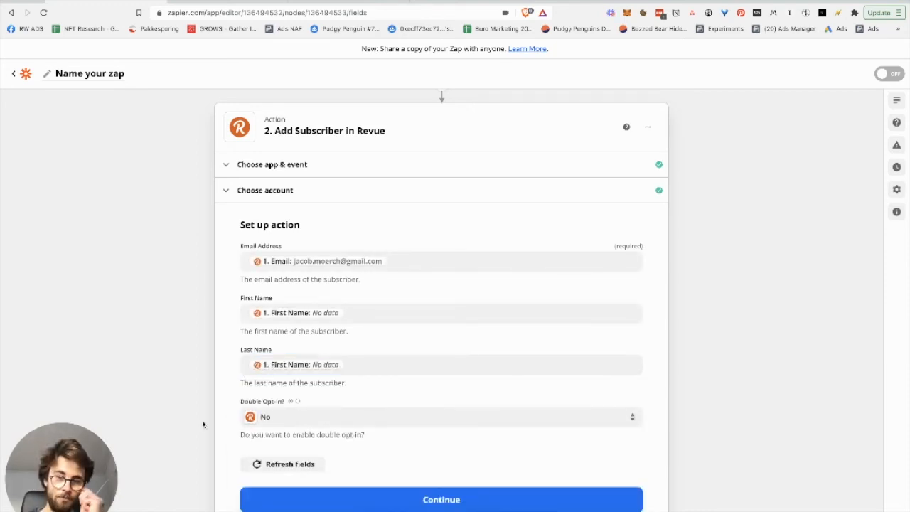
Step: Open the newsletter owner's Twitter profile in a new tab, examine its newsletter section, and return to the Zap editor
key("super+t")
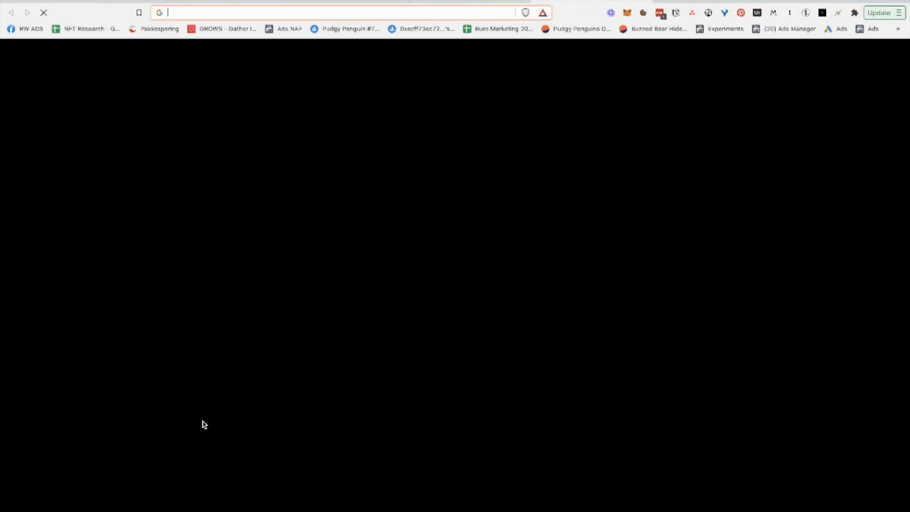
type("https://twitter.com/JMorch")
key("Return")
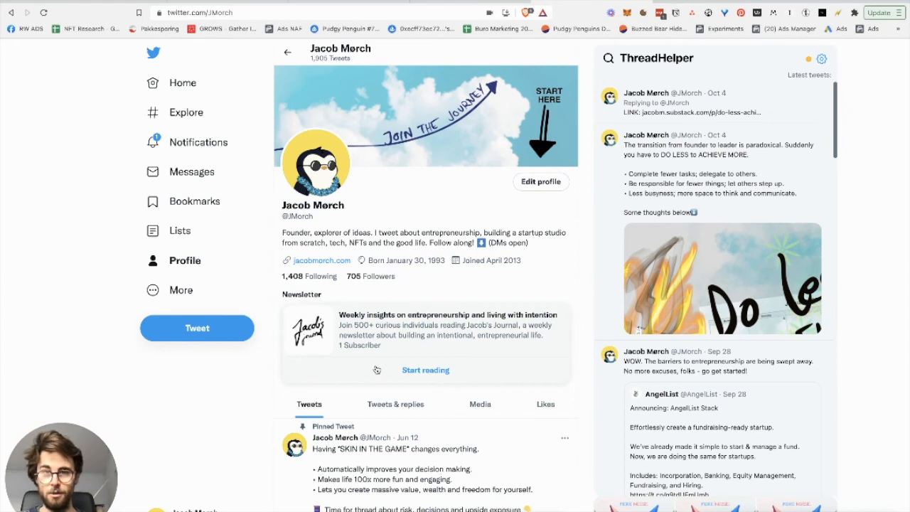
left_click(108, 1)
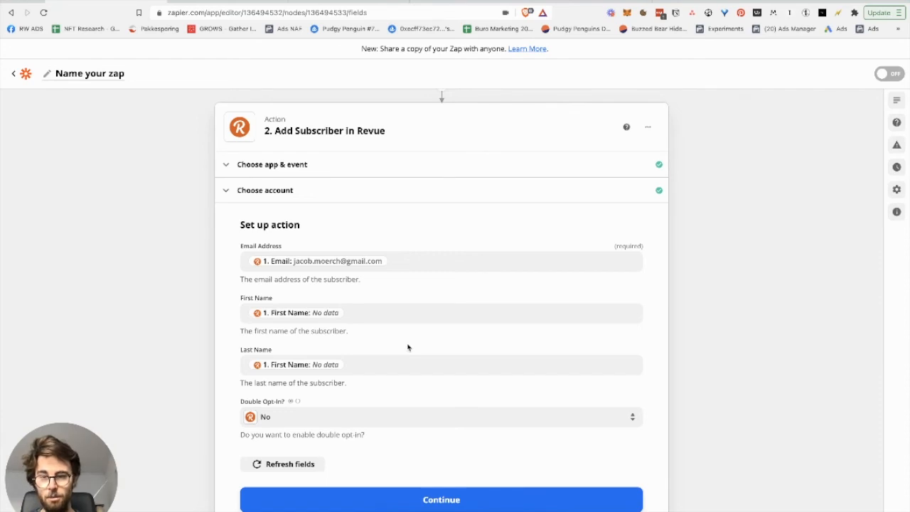
Step: Accept the Add Subscriber field setup and proceed to the action's test stage
scroll(408, 347, "down", 1)
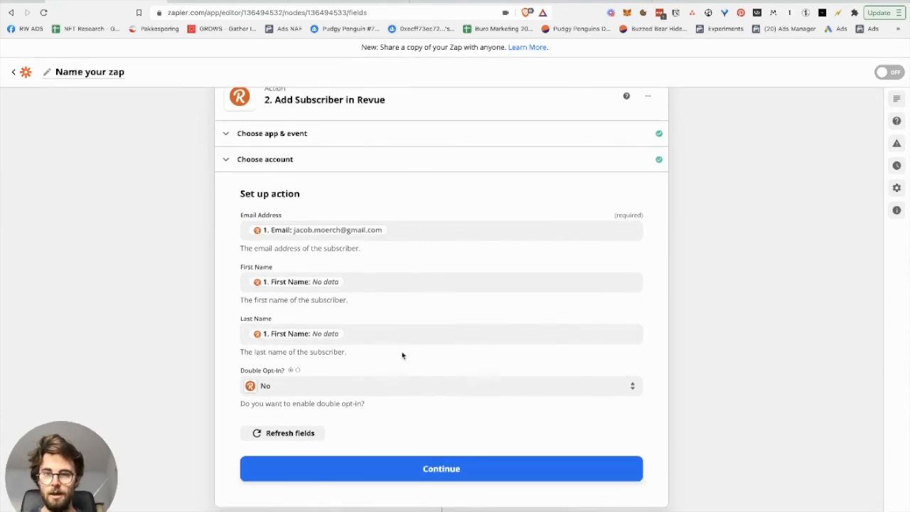
left_click(427, 470)
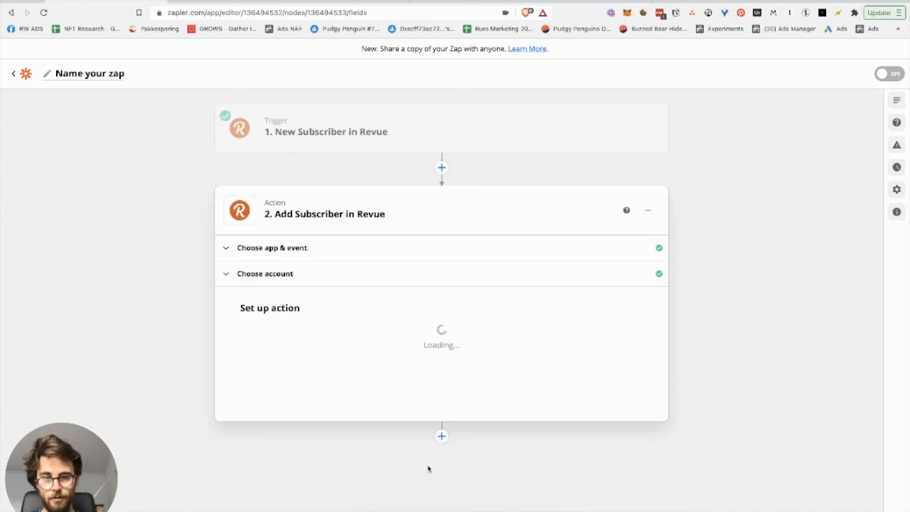
scroll(448, 409, "down", 1)
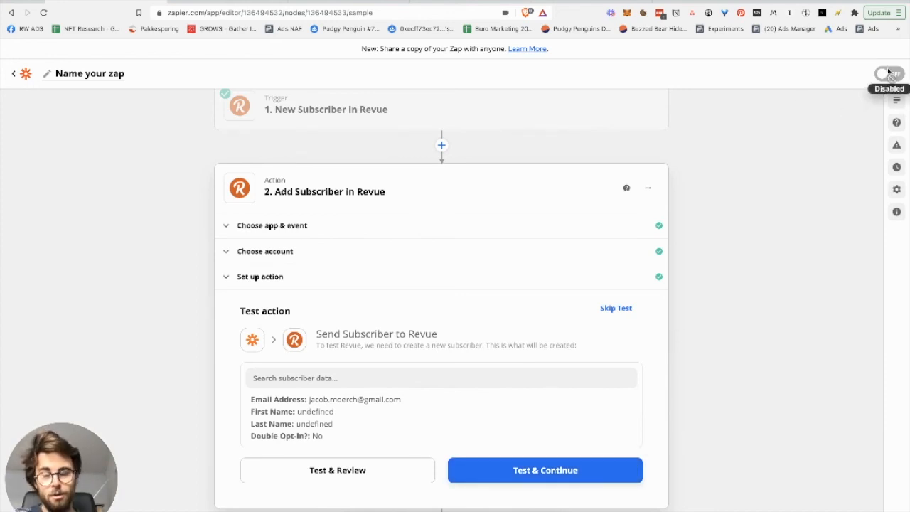
Step: Name the Zap "Revue subs to mailchimp"
left_click(95, 77)
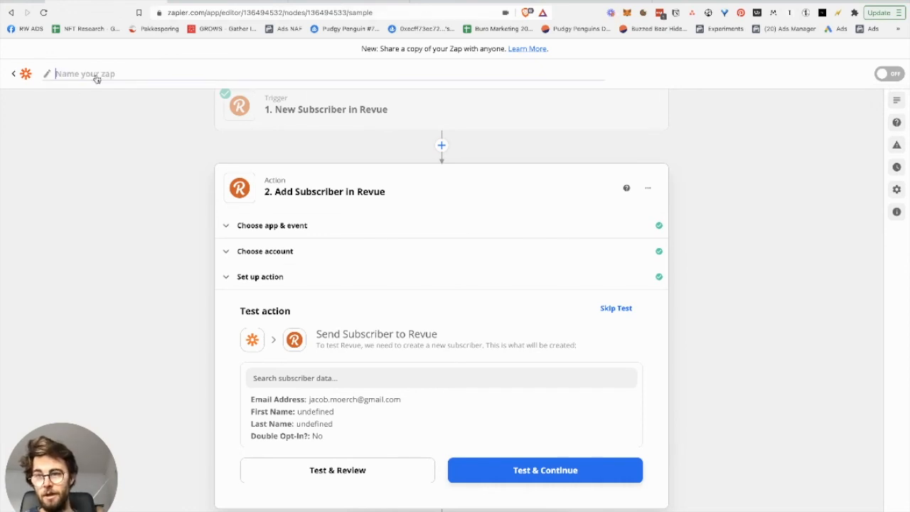
type("Revue subs to M")
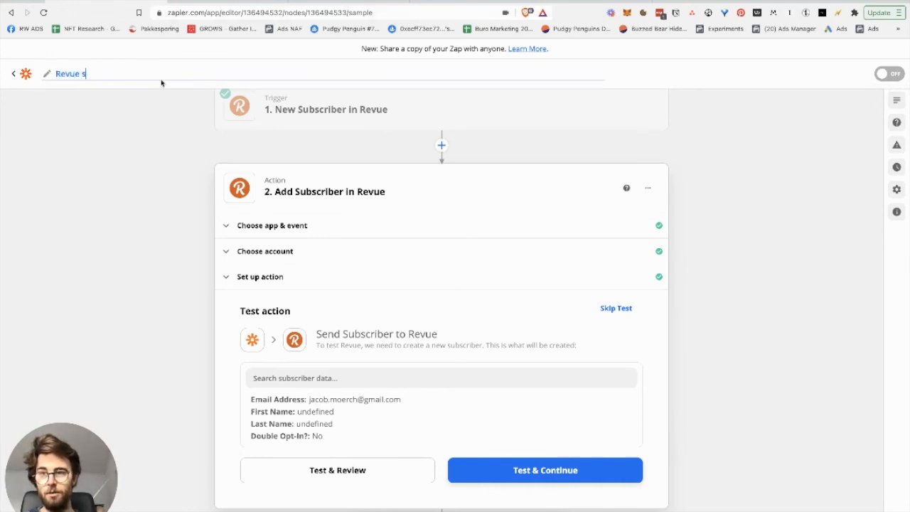
key("BackSpace")
key("BackSpace")
key("BackSpace")
key("BackSpace")
key("BackSpace")
type("mailchimp")
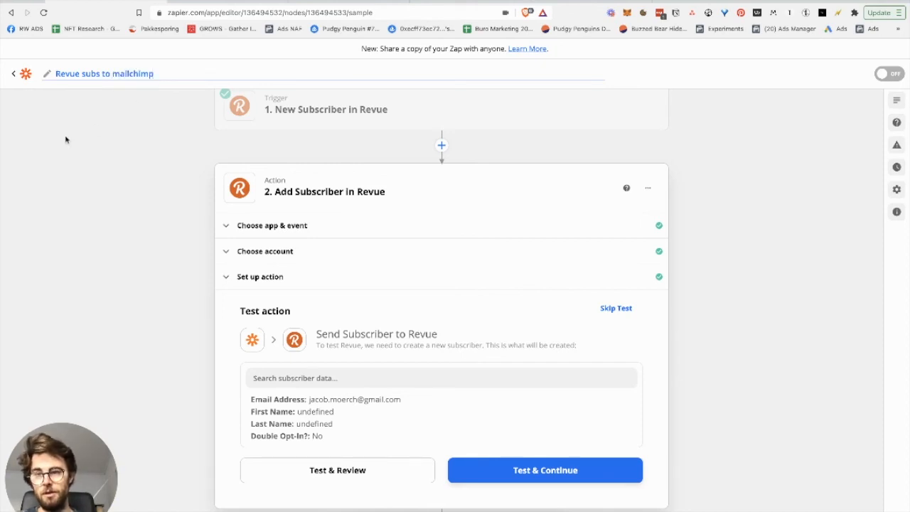
left_click(85, 167)
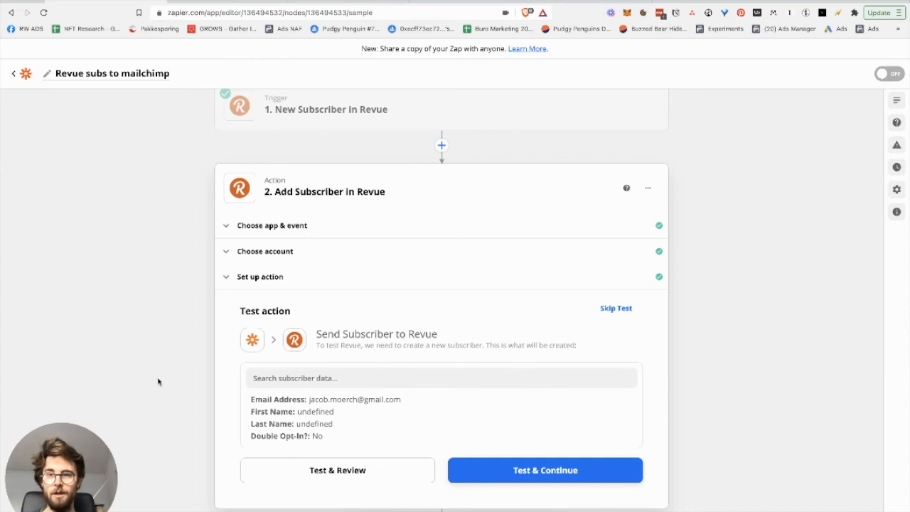
mouse_move(300, 112)
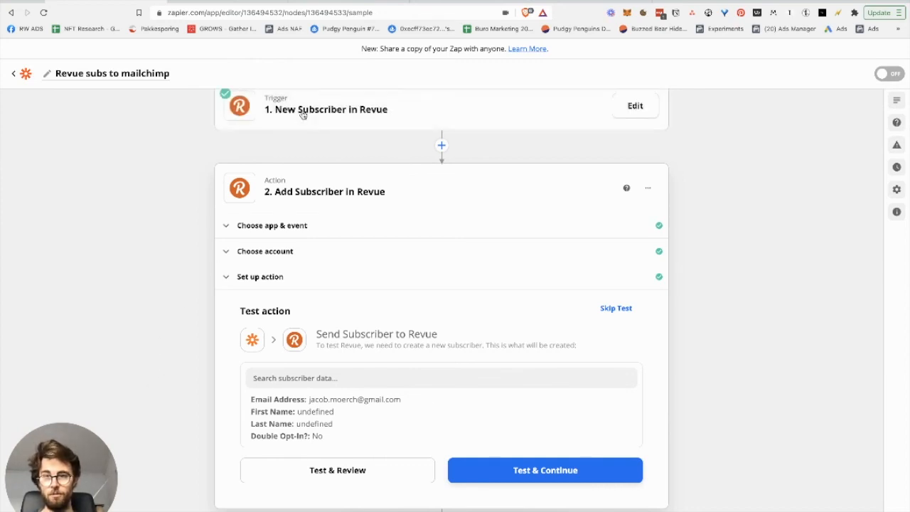